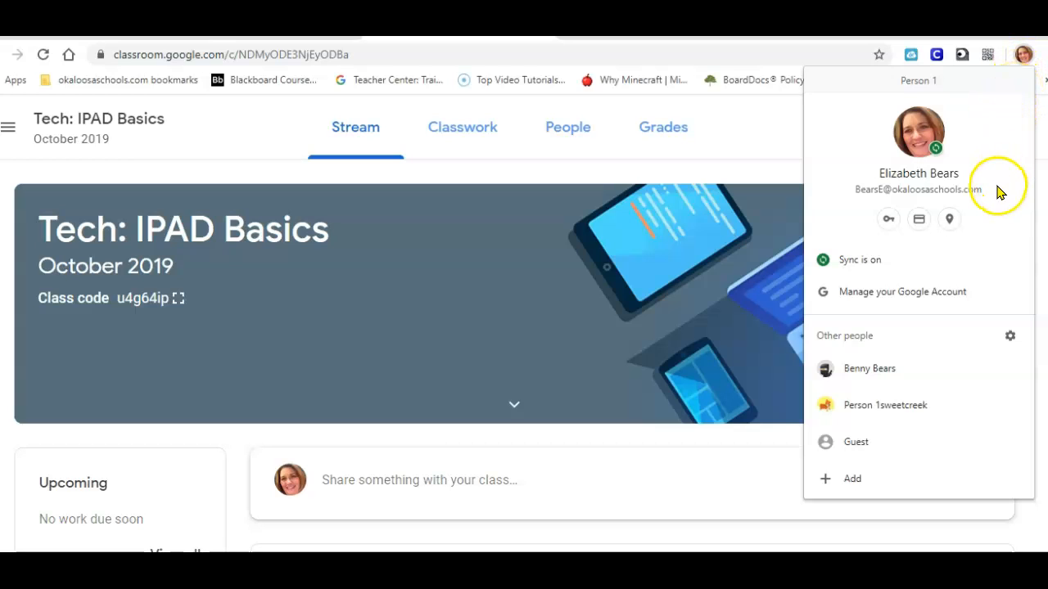
# Close the account panel and start creating a new classwork item for the Tech: IPAD Basics class.
pyautogui.click(794, 144)
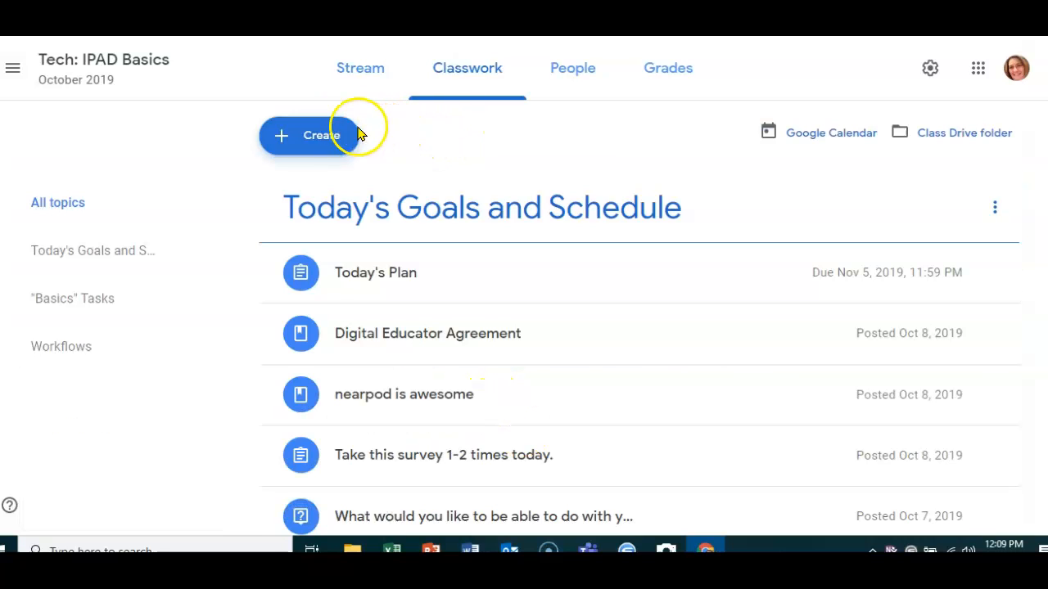
pyautogui.click(293, 144)
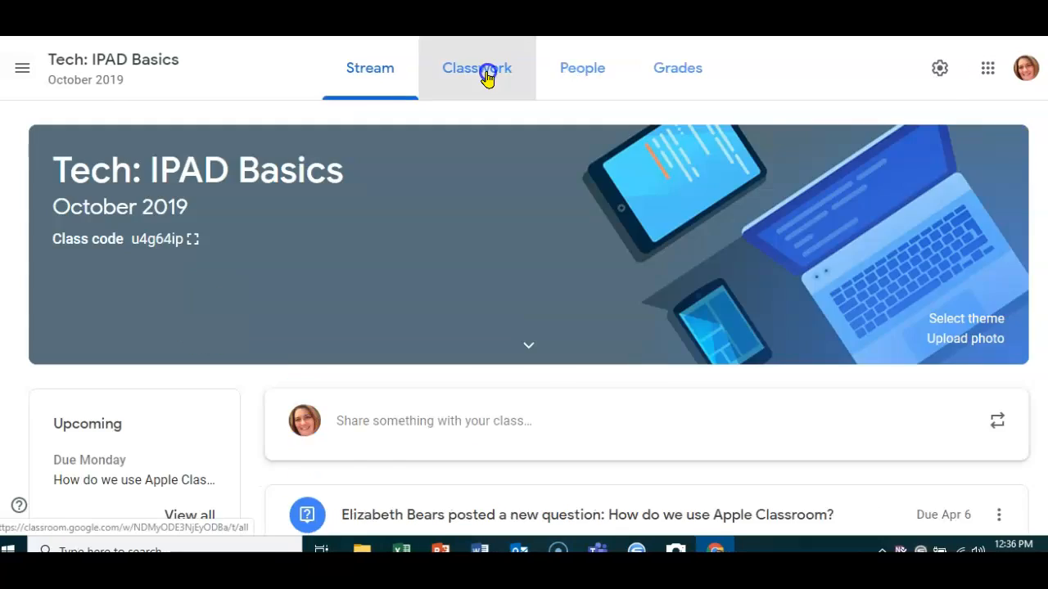
# Review the Today's Plan details and the other topics in the classwork, and view the class's people list.
pyautogui.click(486, 75)
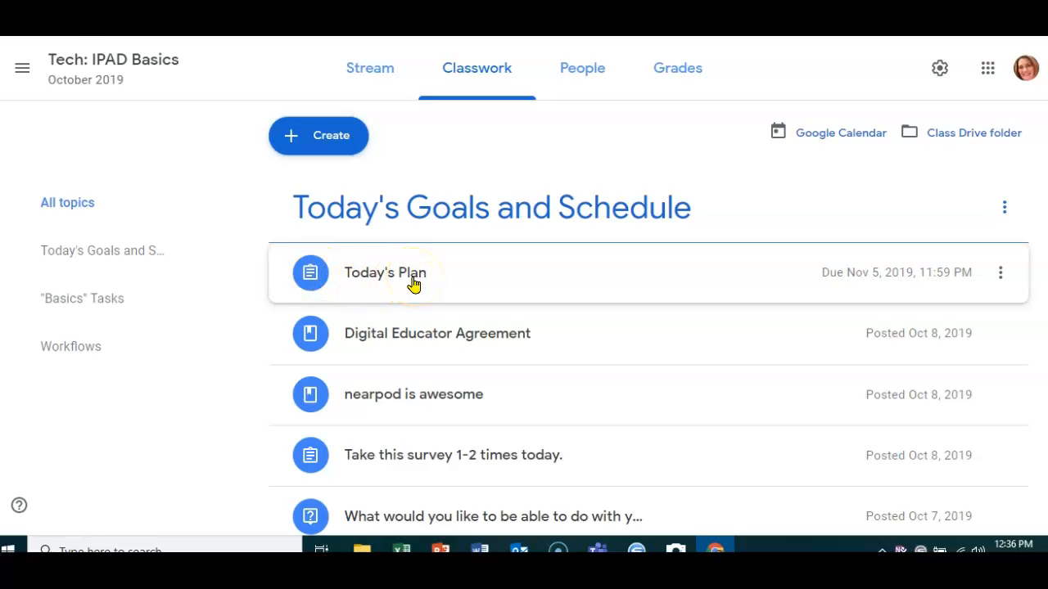
pyautogui.click(376, 279)
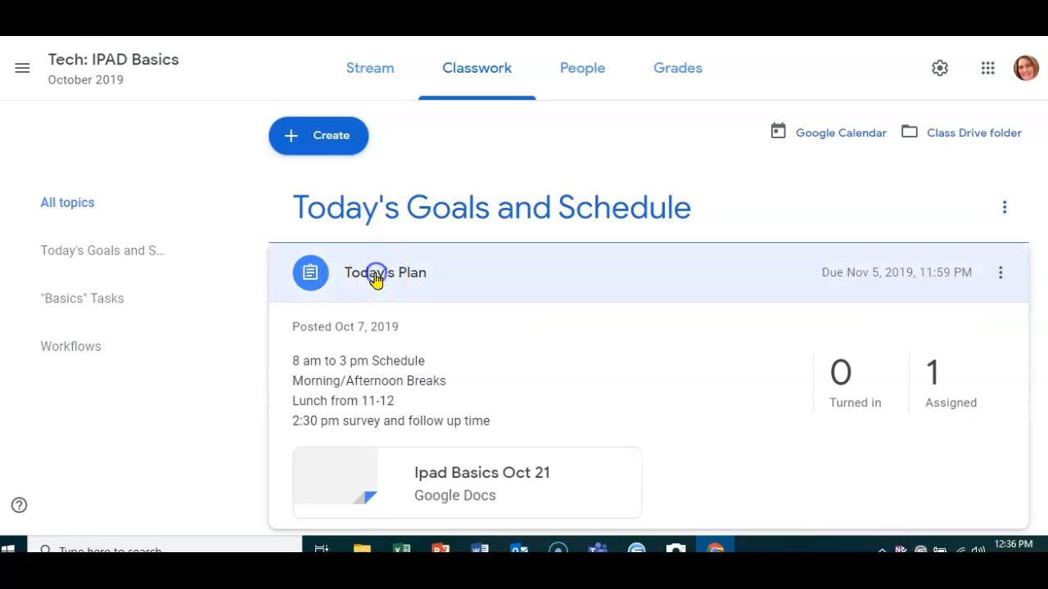
pyautogui.scroll(-2, 455, 357)
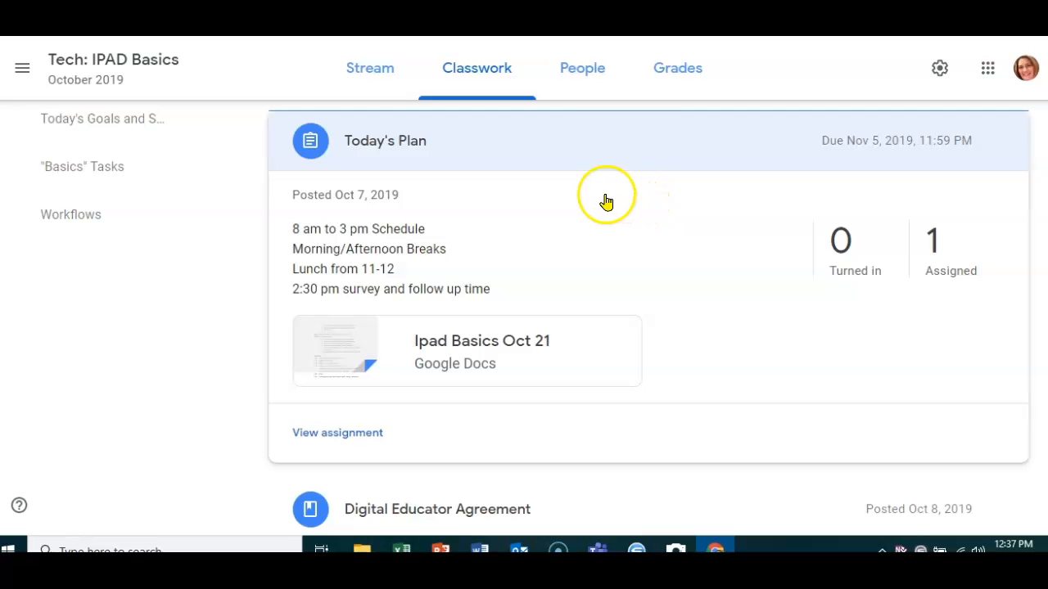
pyautogui.scroll(-5, 606, 202)
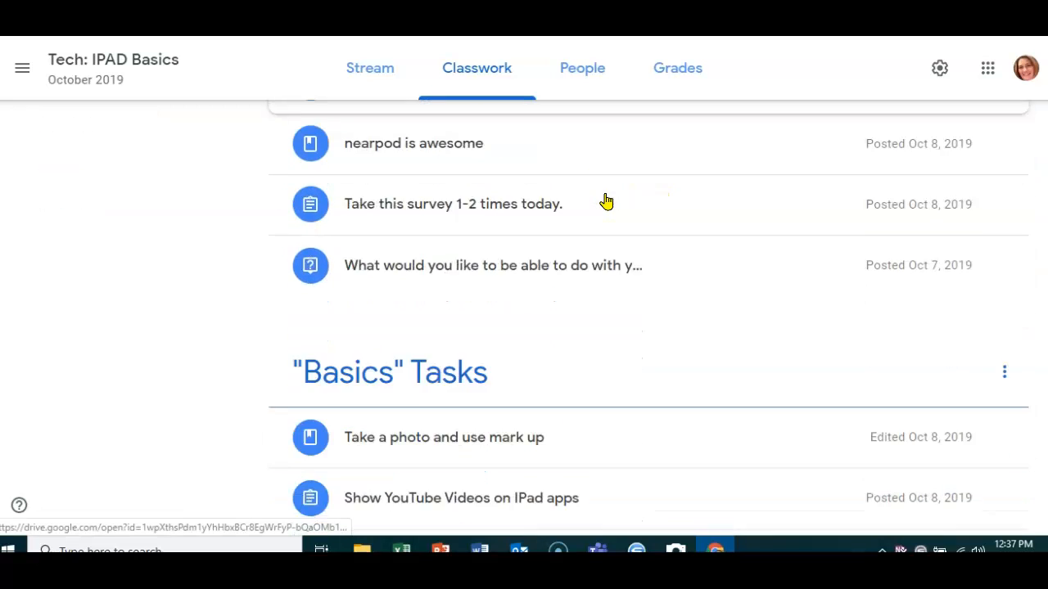
pyautogui.scroll(5, 606, 201)
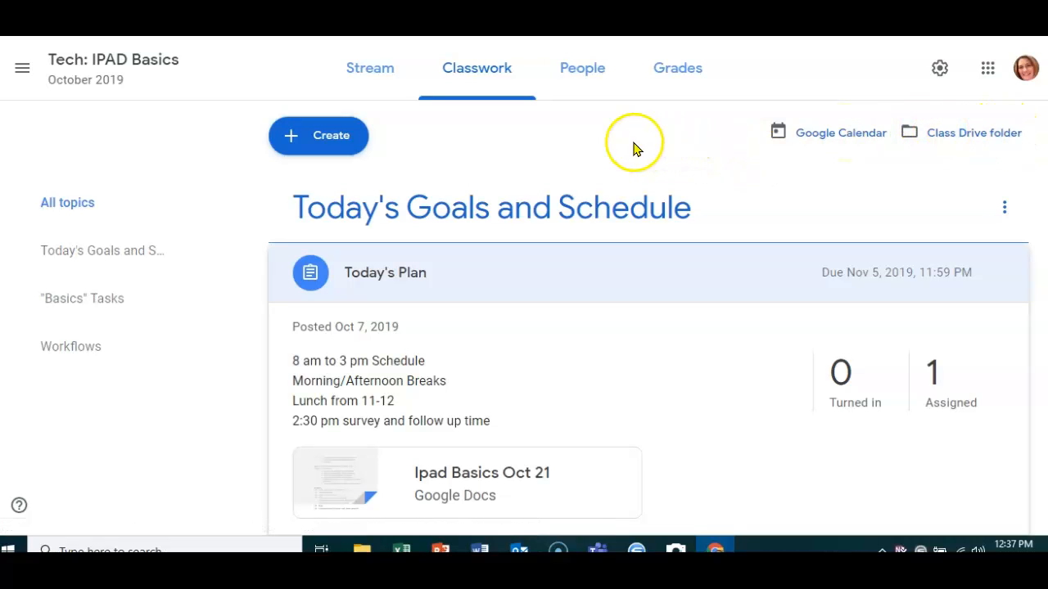
pyautogui.click(589, 78)
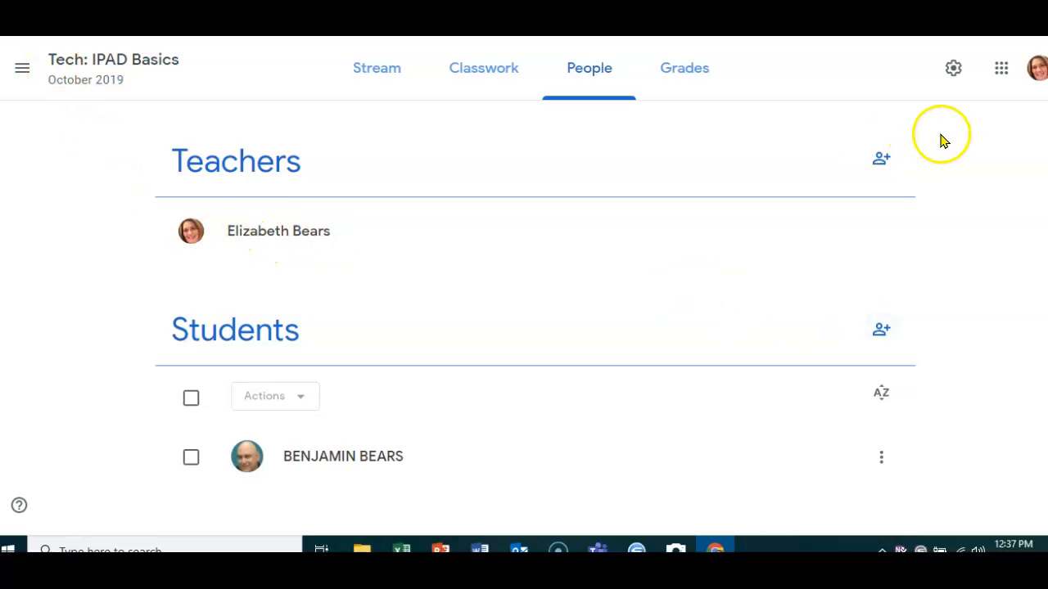
# Open the class settings and look at the options available for the class code.
pyautogui.click(952, 69)
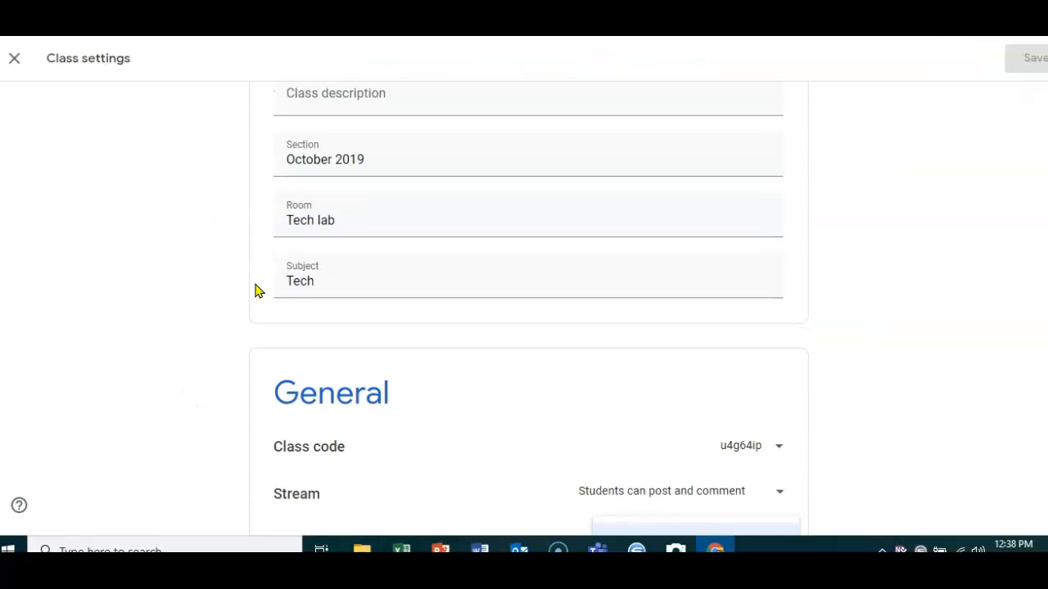
pyautogui.scroll(-5, 255, 291)
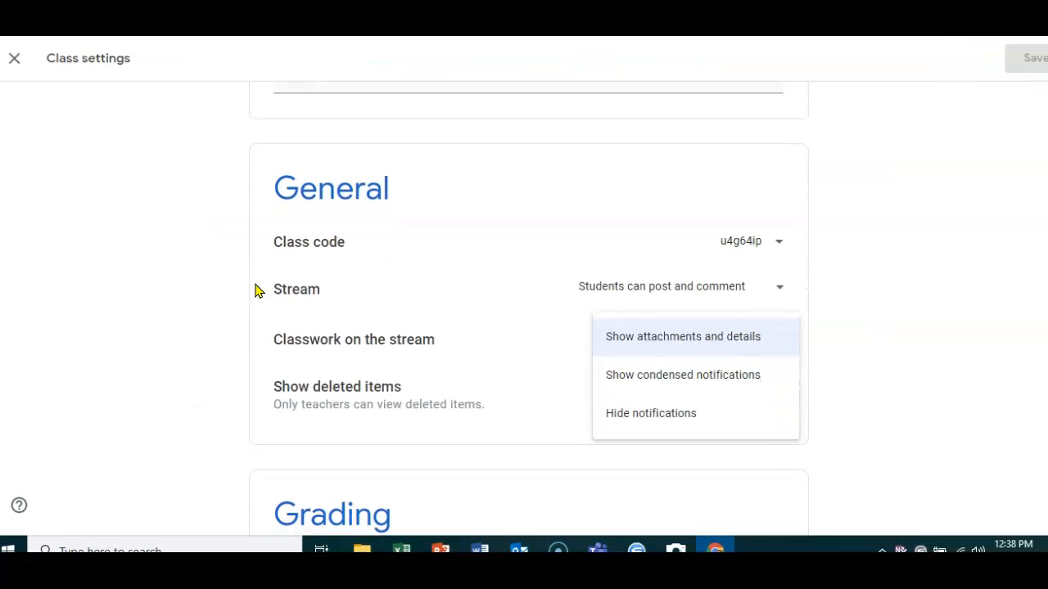
pyautogui.scroll(-1, 255, 291)
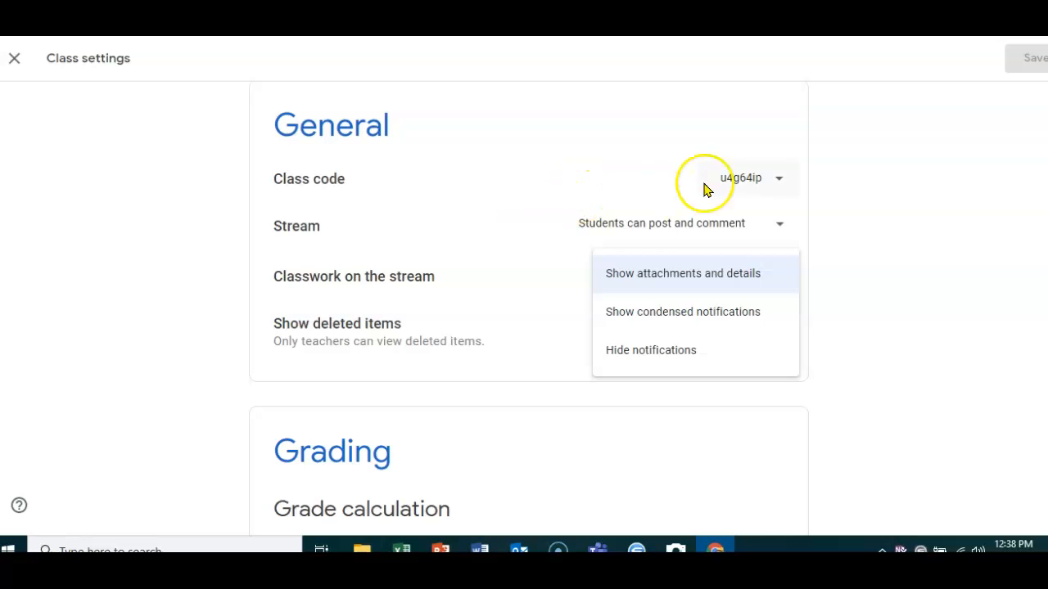
pyautogui.click(778, 179)
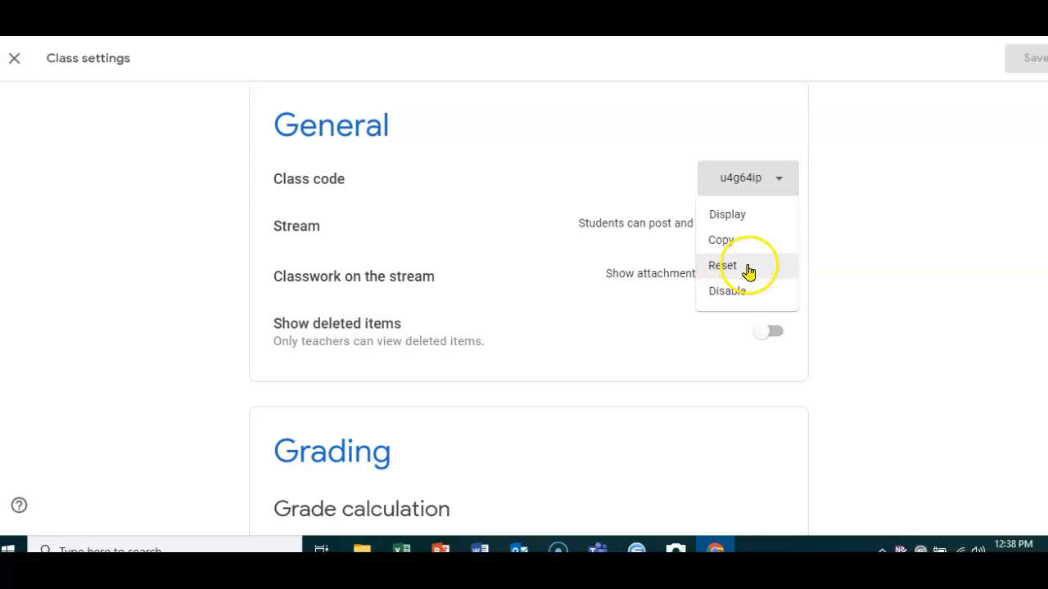
pyautogui.click(376, 233)
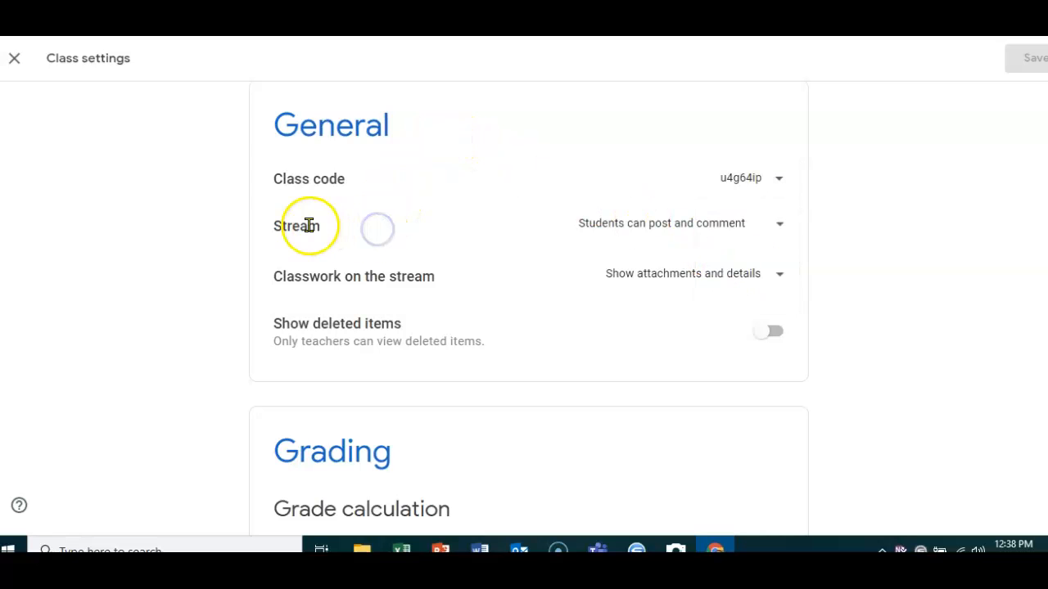
# Look through the choices for the Stream and Classwork on the stream settings without changing them.
pyautogui.click(781, 226)
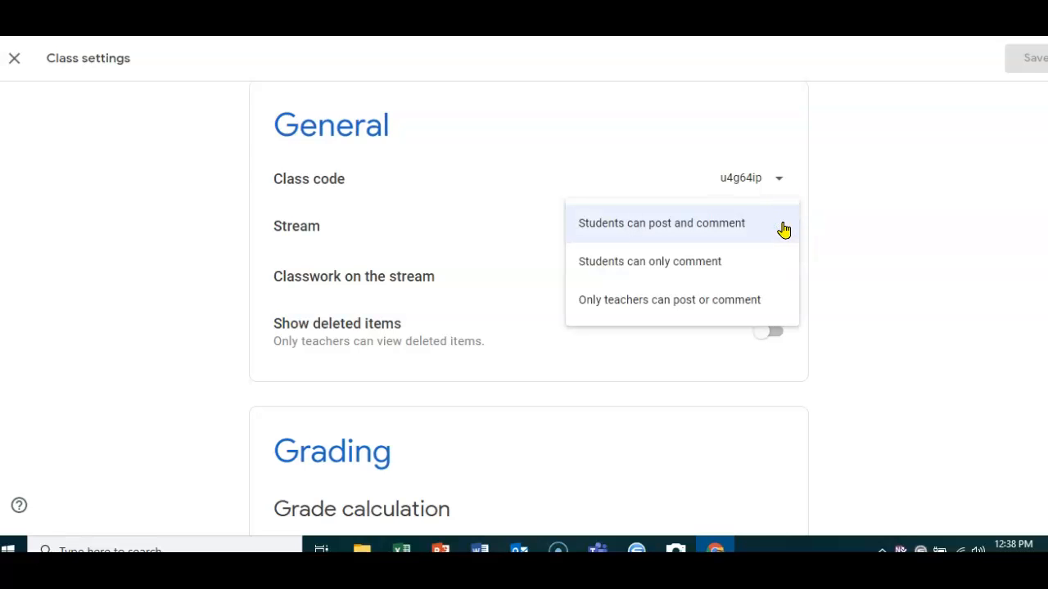
pyautogui.click(451, 231)
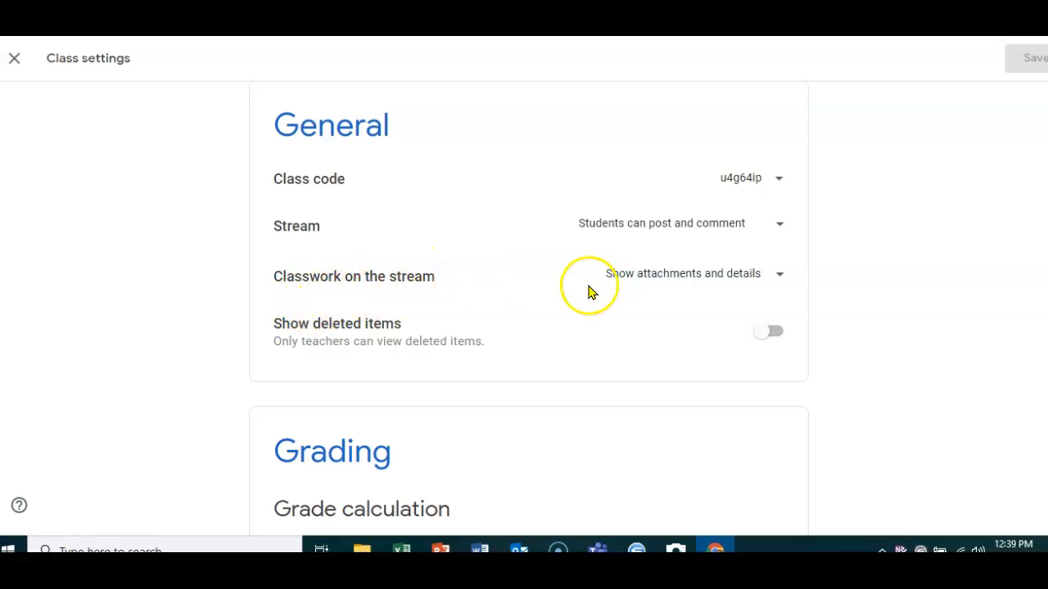
pyautogui.click(776, 276)
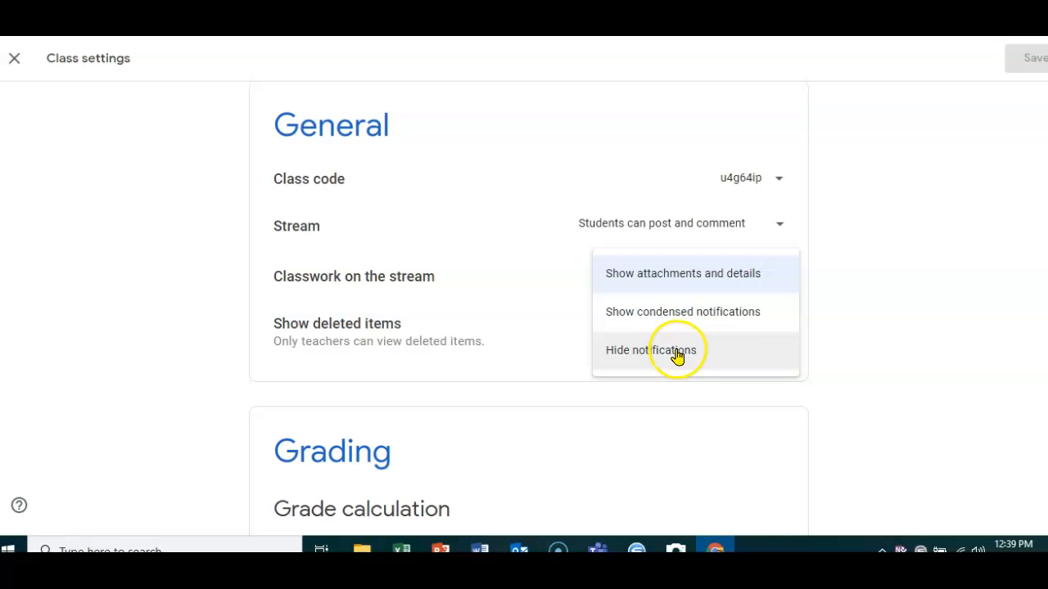
pyautogui.click(551, 342)
# Set the overall grade calculation to Total points and turn off showing the overall grade to students.
pyautogui.scroll(-1, 592, 396)
pyautogui.scroll(-2, 592, 393)
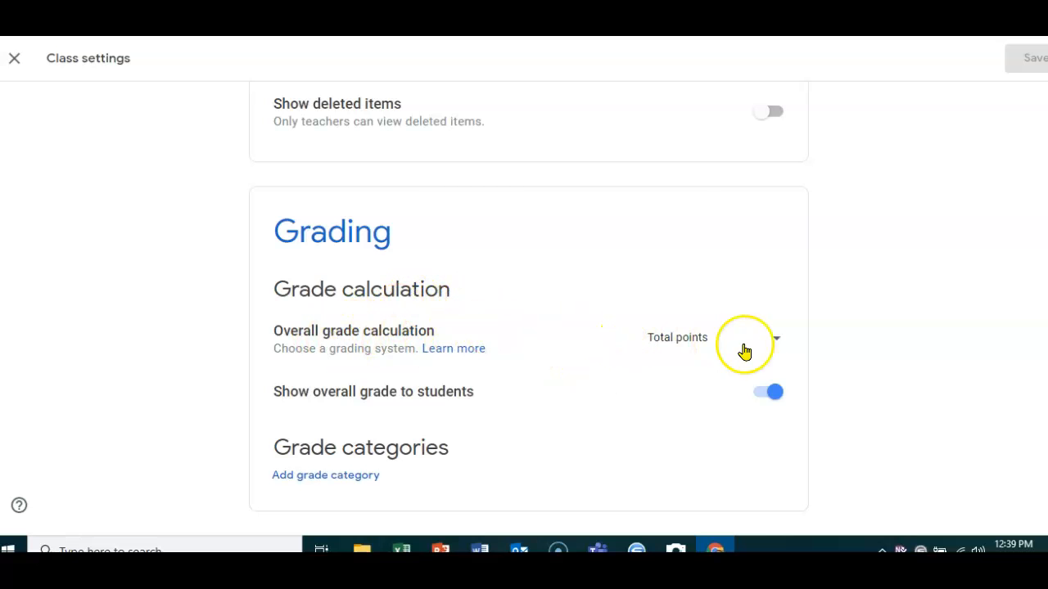
pyautogui.click(778, 343)
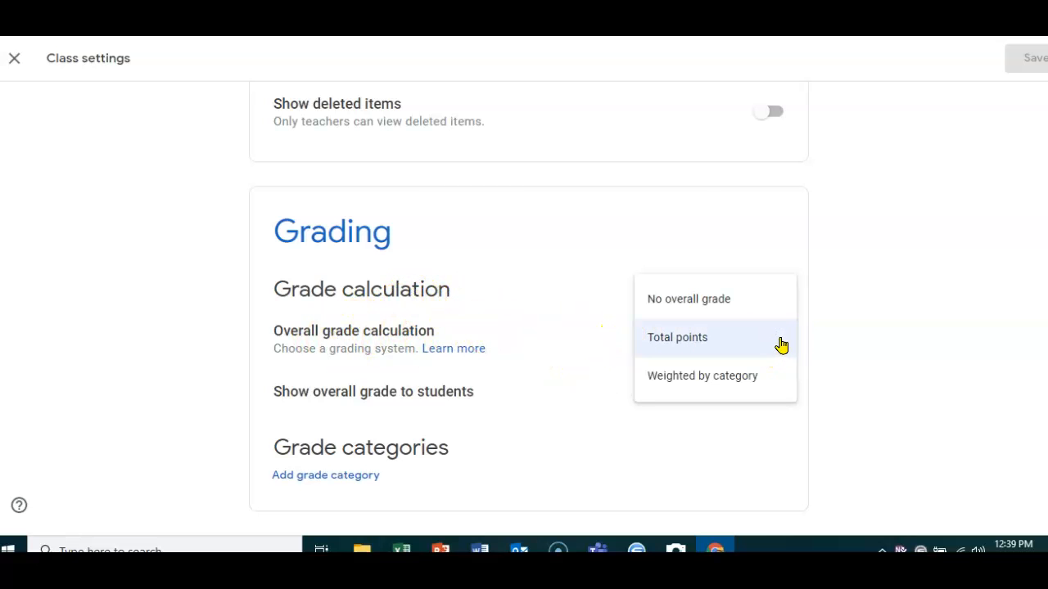
pyautogui.click(769, 307)
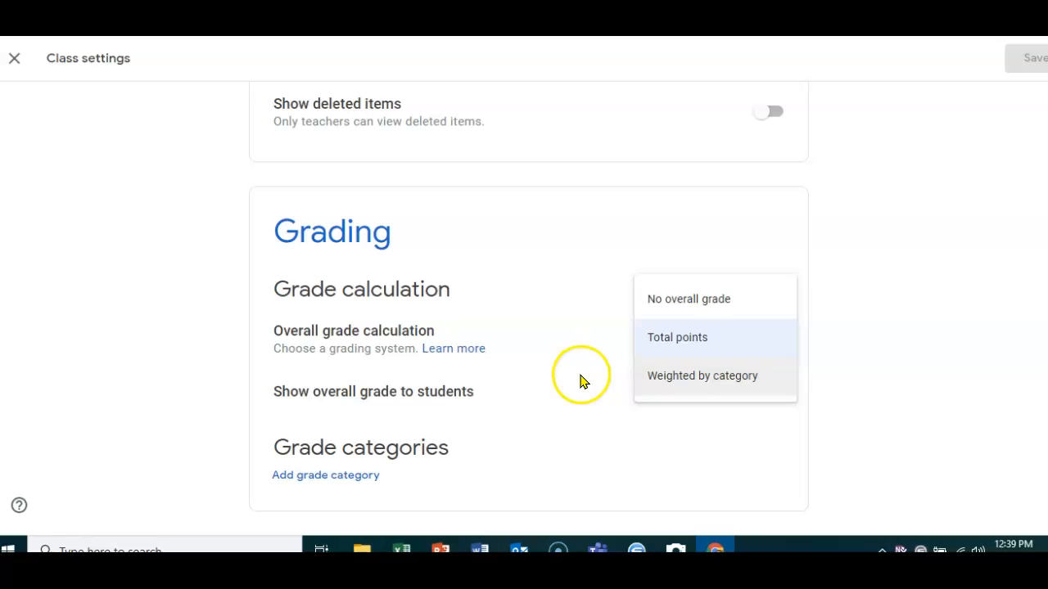
pyautogui.click(682, 340)
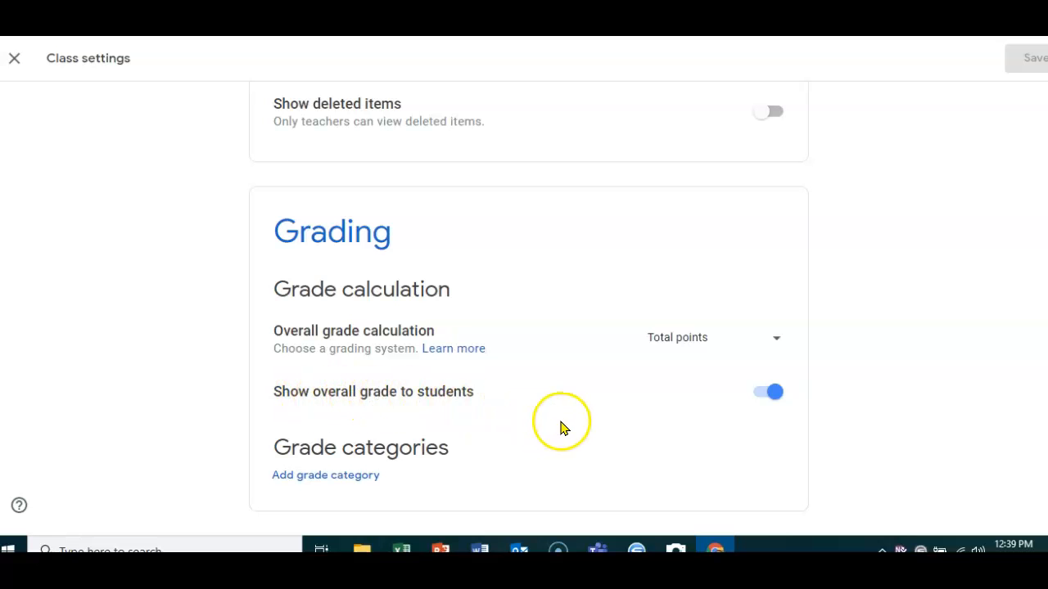
pyautogui.click(768, 393)
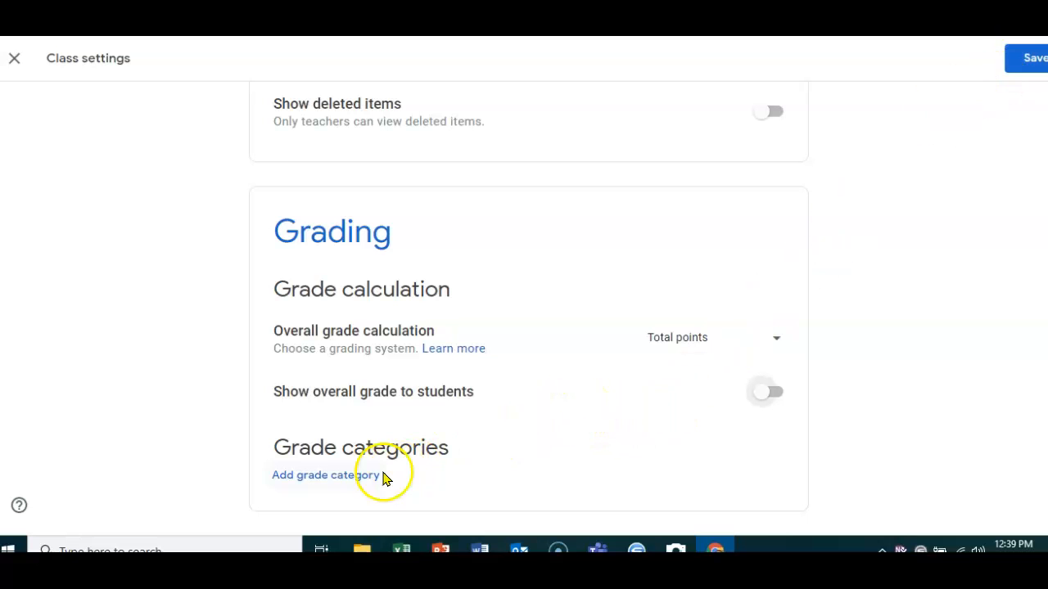
# Add grade categories Quizzes with 20, Tests with 30 and Projects with 50 default points, and save the class settings.
pyautogui.click(332, 480)
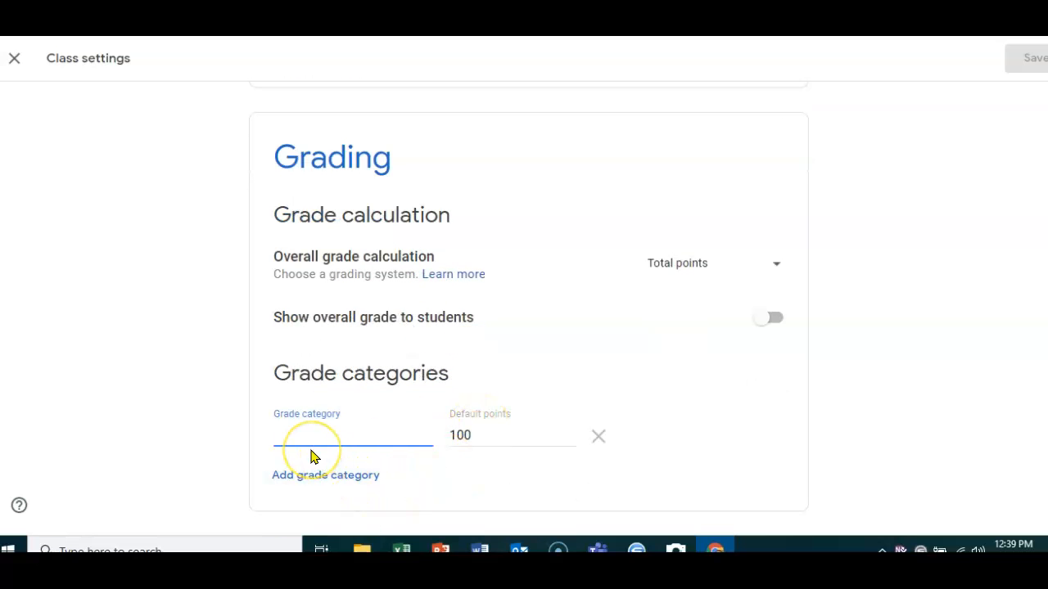
pyautogui.write('Quizzes')
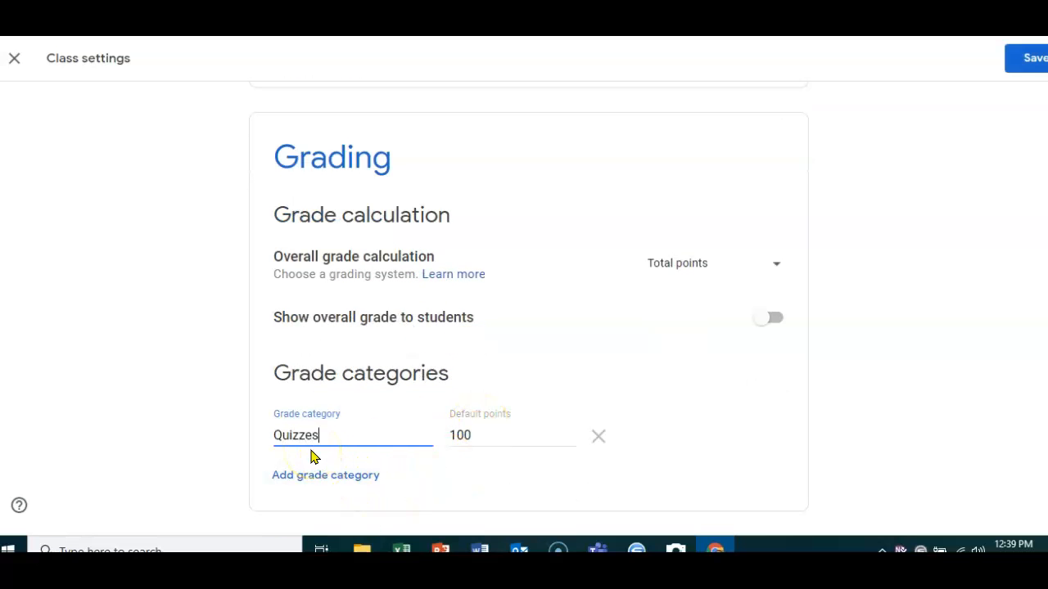
pyautogui.click(464, 435)
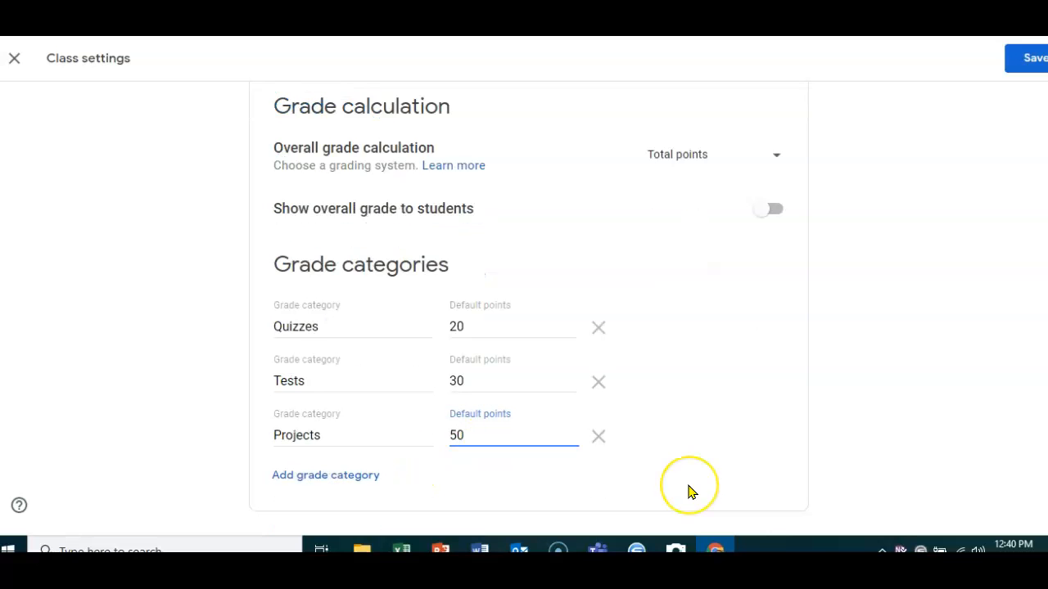
pyautogui.scroll(4, 687, 491)
pyautogui.scroll(3, 688, 491)
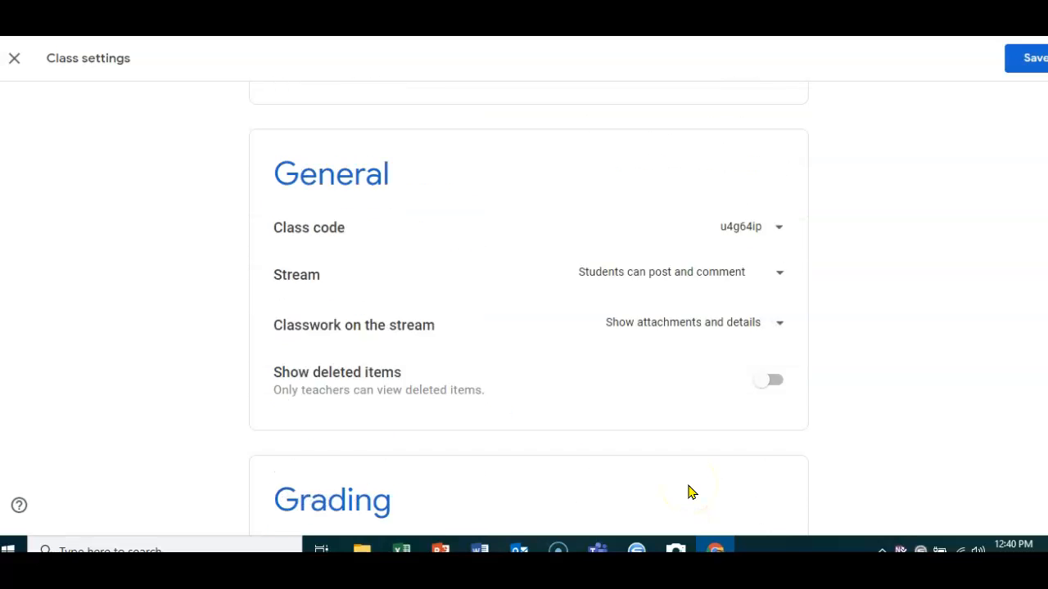
pyautogui.click(1023, 62)
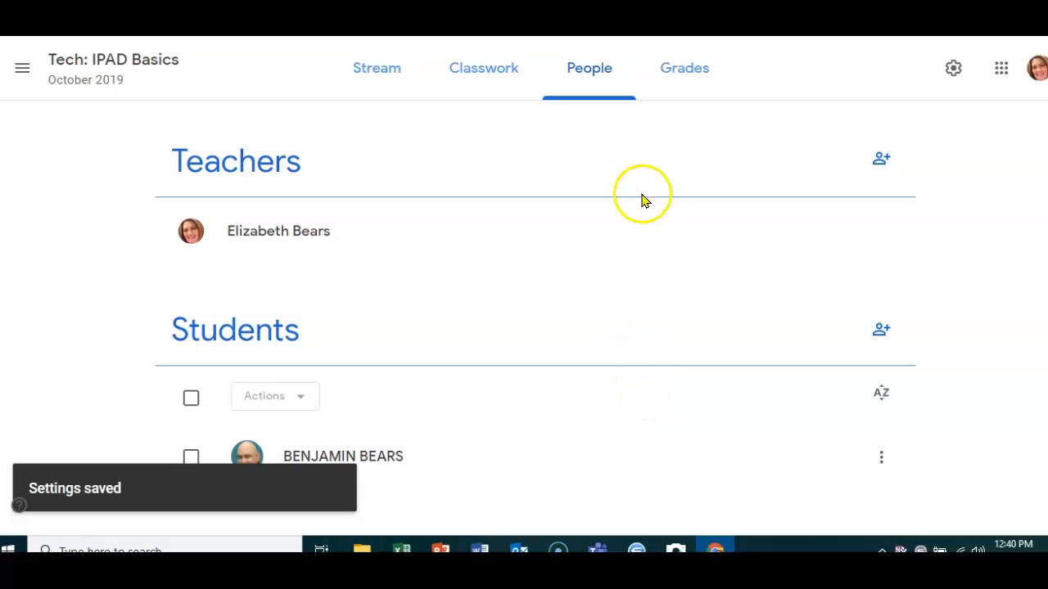
# View the class gradebook and select the student's grade entry for Today's Plan.
pyautogui.click(685, 72)
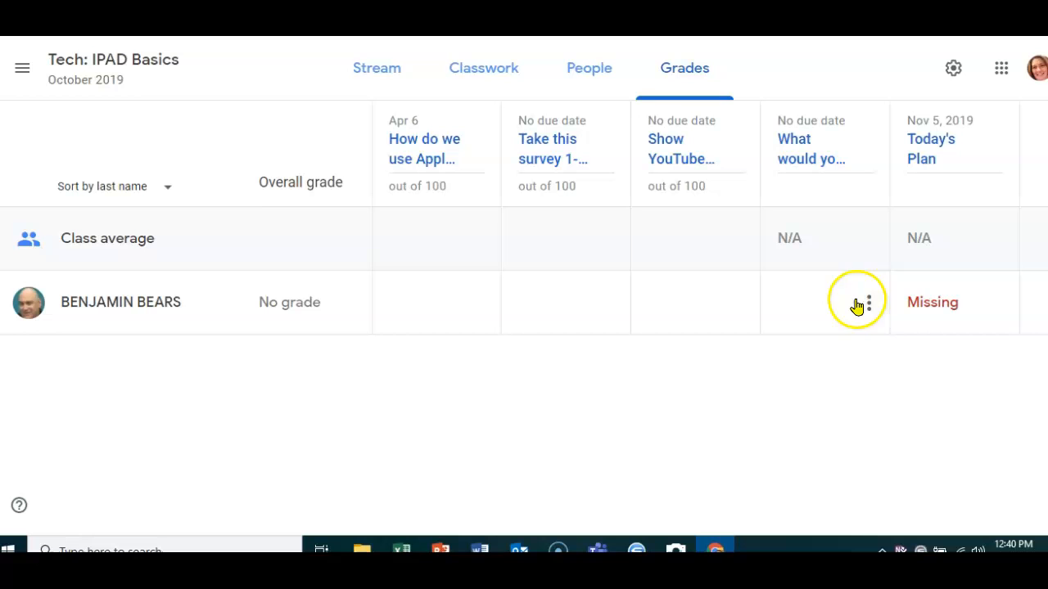
pyautogui.click(924, 302)
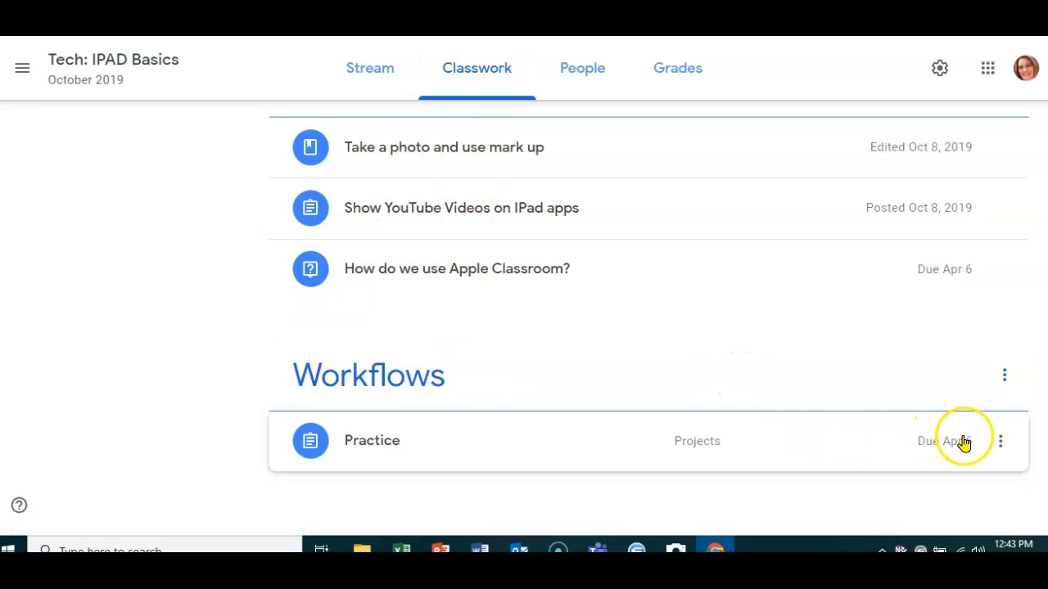
# Expand the Practice assignment under Workflows and open its full assignment page.
pyautogui.click(999, 446)
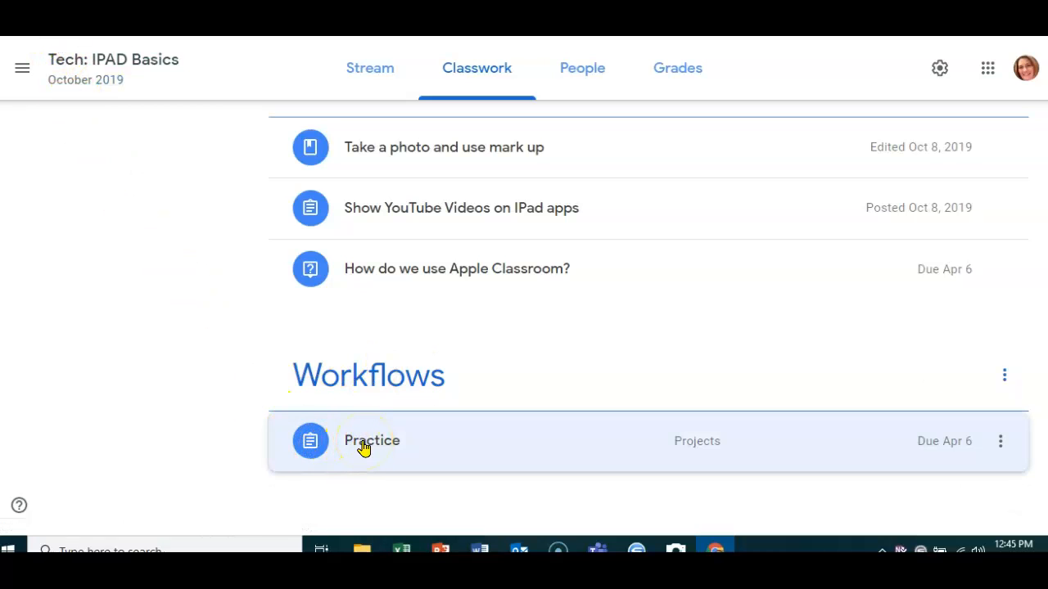
pyautogui.click(364, 447)
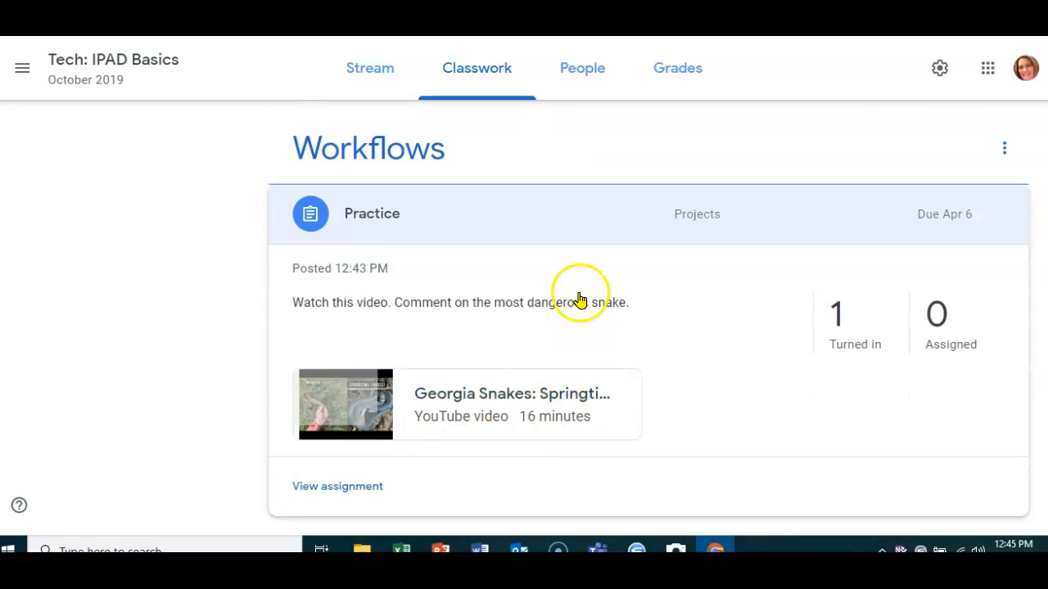
pyautogui.click(360, 487)
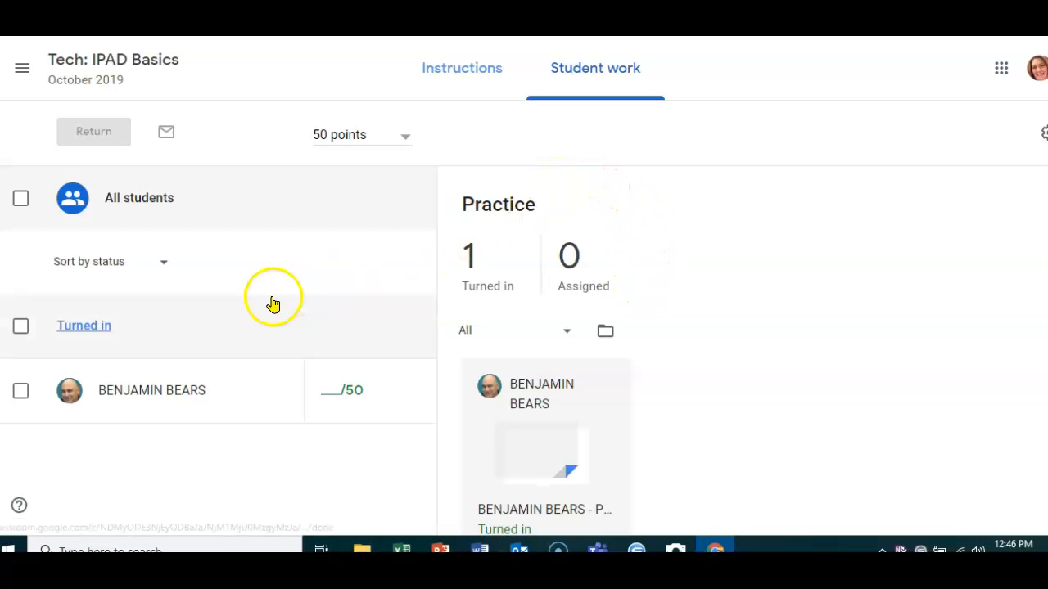
# Filter the Practice assignment to turned-in work and open the student's submitted document for grading.
pyautogui.click(94, 329)
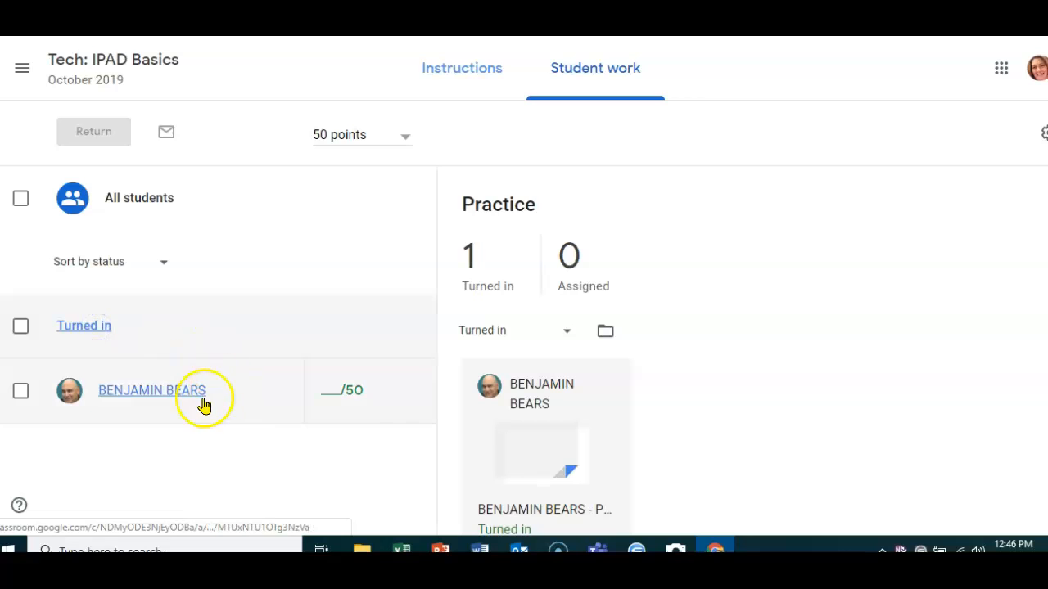
pyautogui.scroll(-1, 492, 469)
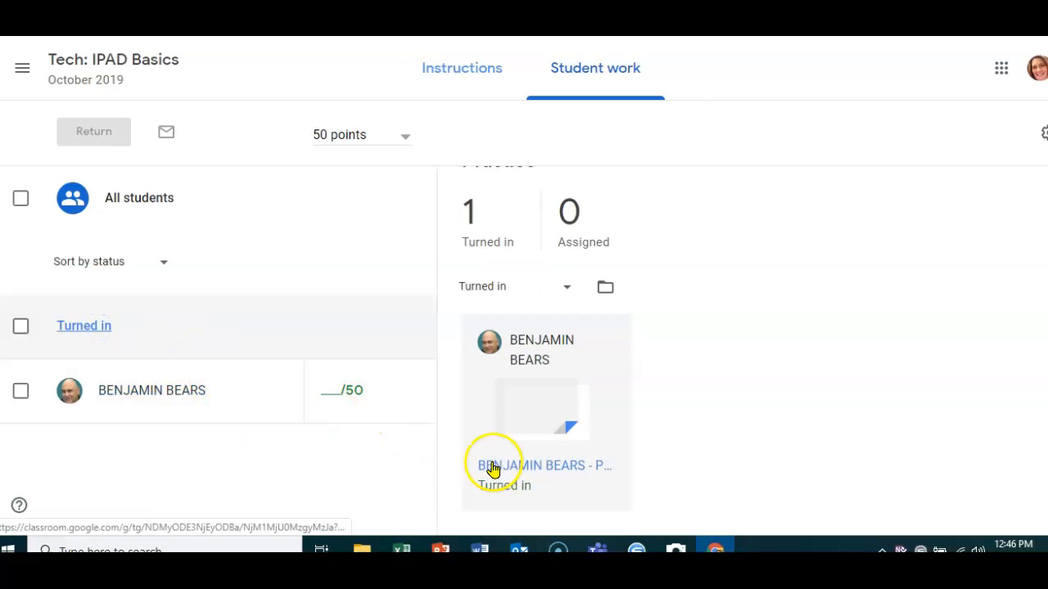
pyautogui.click(507, 473)
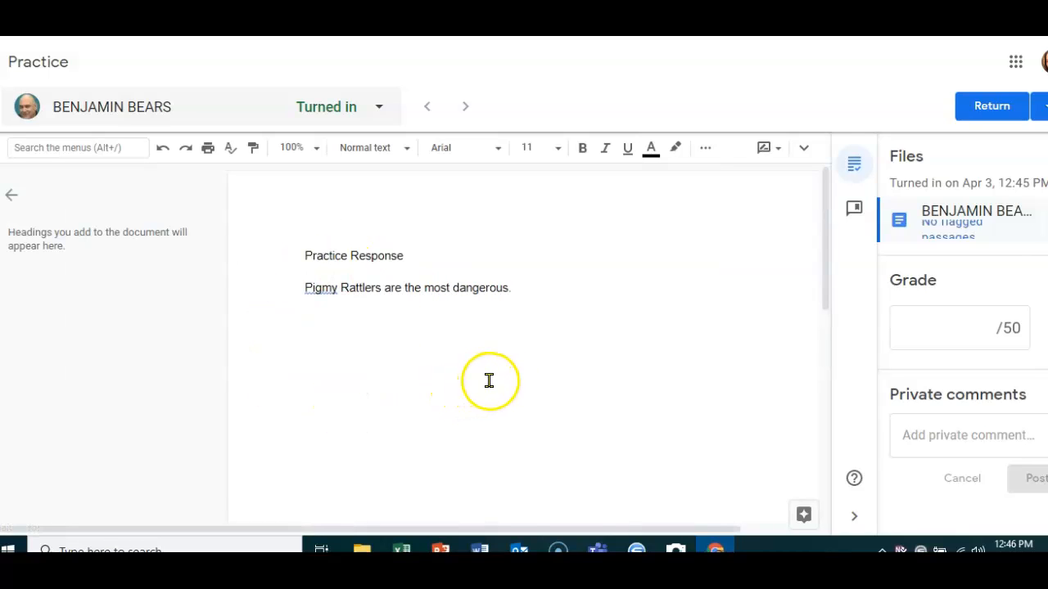
# Grade the student's Practice submission 50 out of 50 and return it to the student.
pyautogui.click(945, 321)
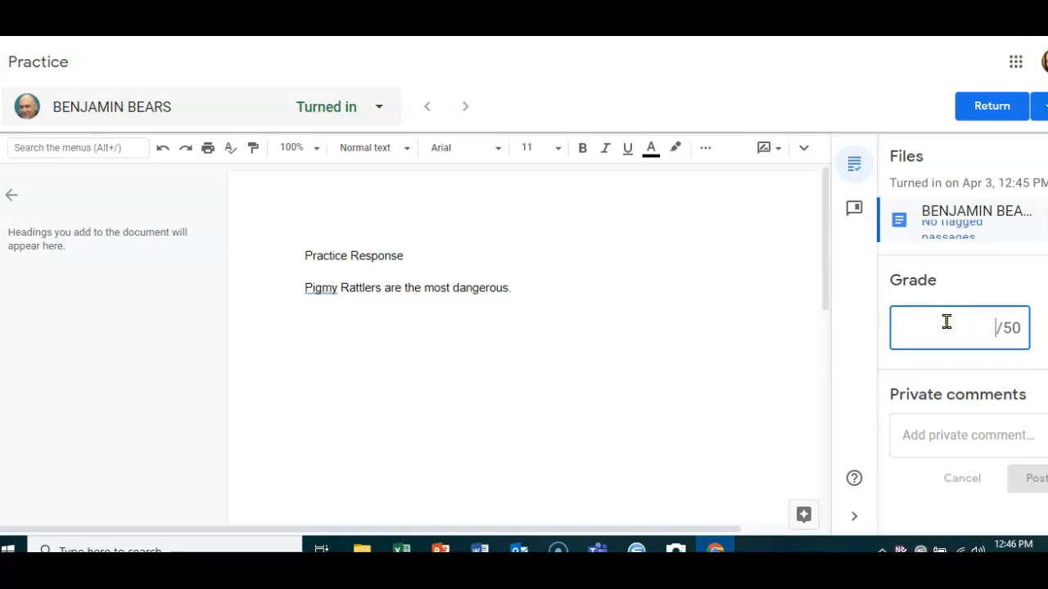
pyautogui.write('50')
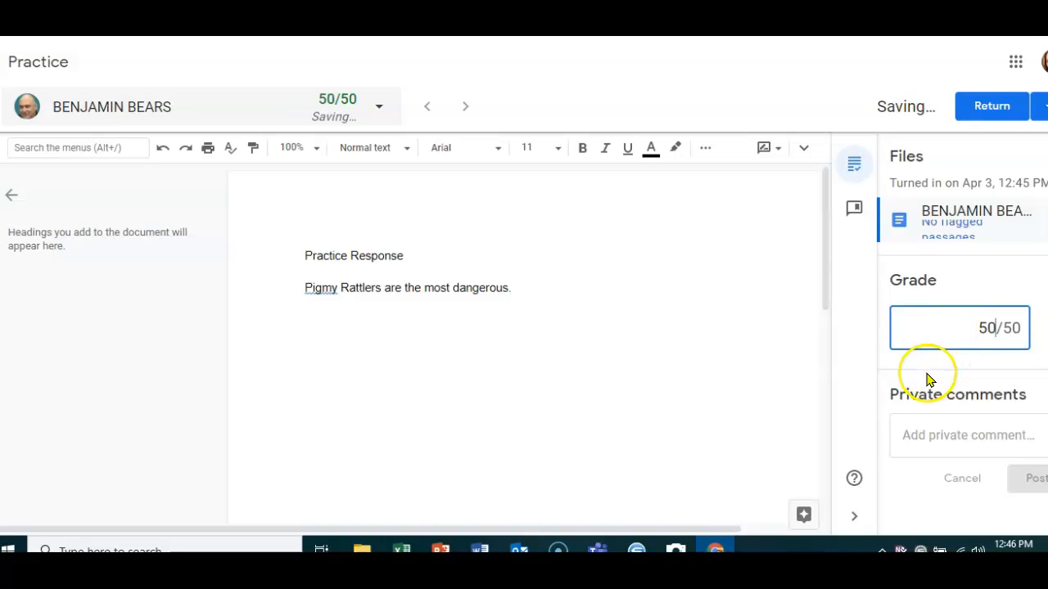
pyautogui.click(988, 109)
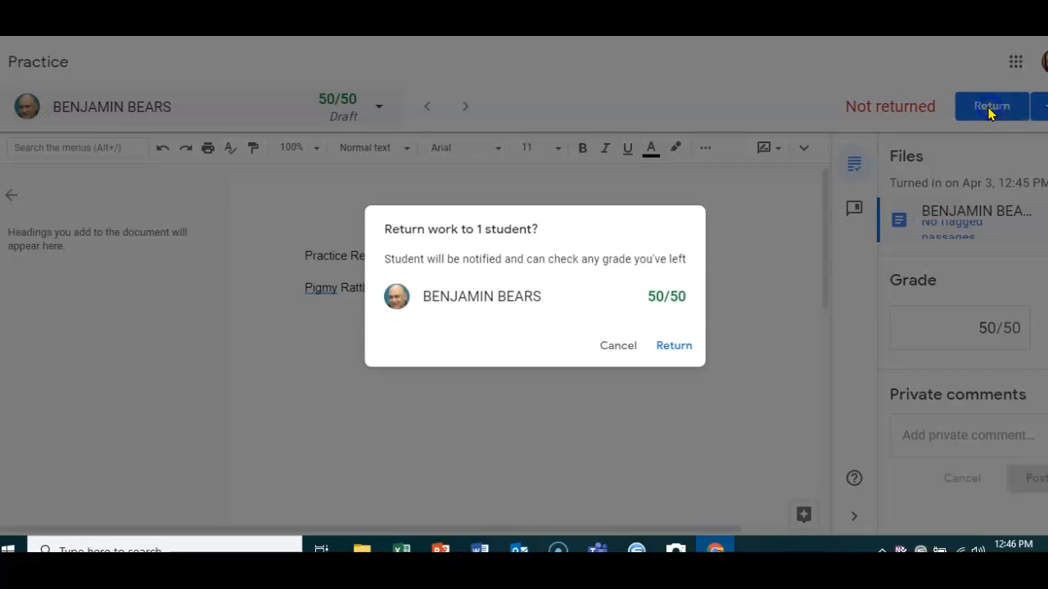
pyautogui.click(672, 346)
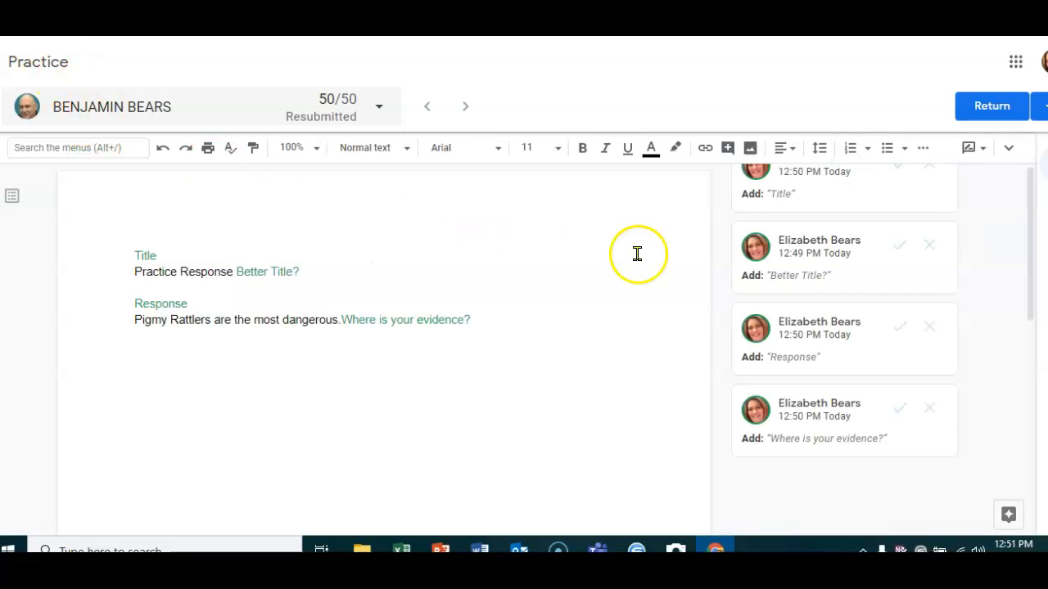
# Post the private comment "I think you need some documentation..." on the resubmitted work and choose to return multiple submissions.
pyautogui.click(1009, 510)
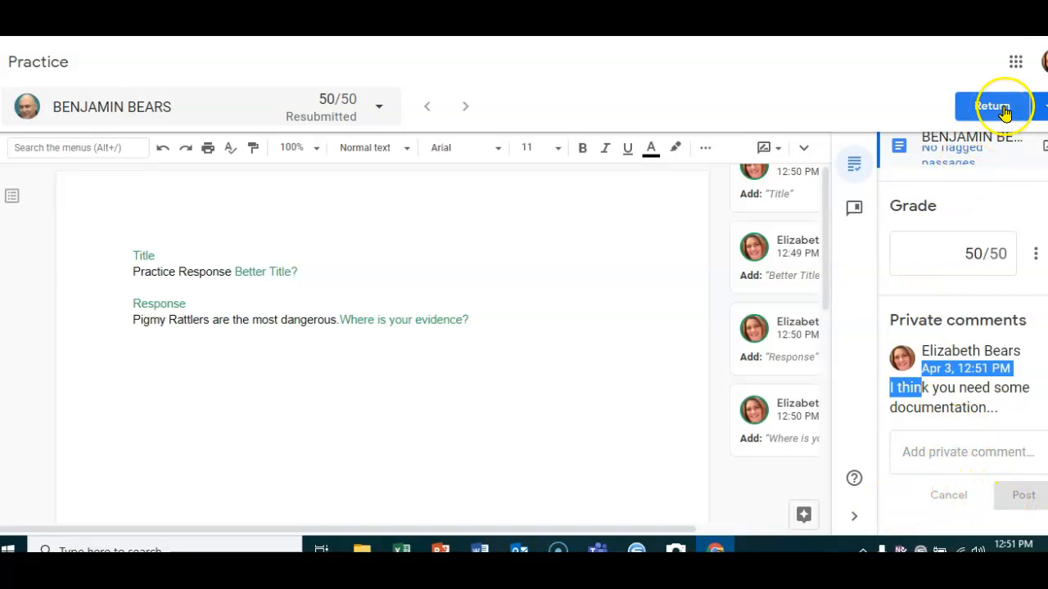
pyautogui.click(1038, 109)
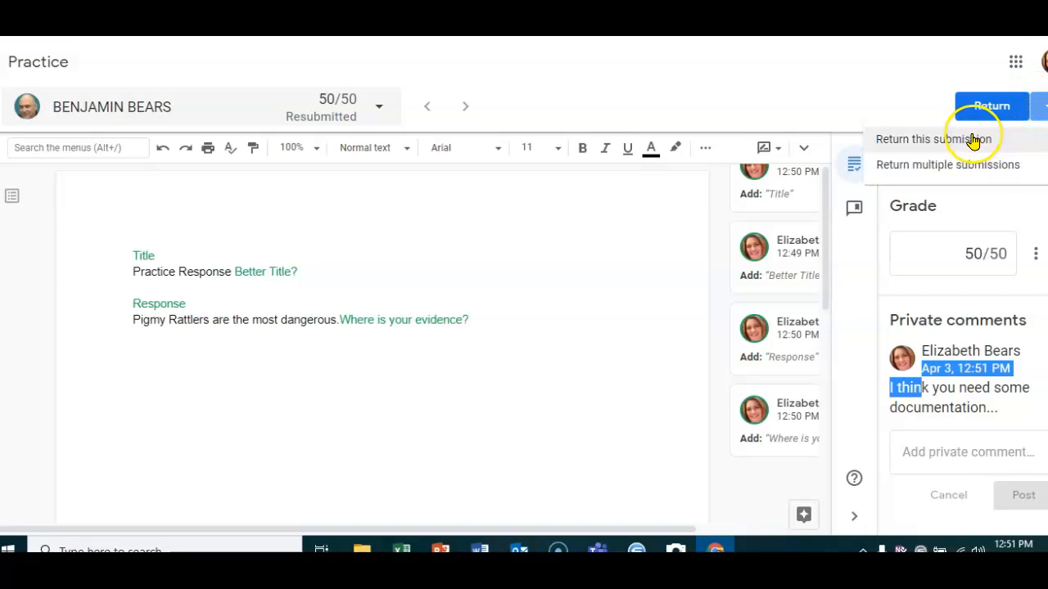
pyautogui.click(938, 167)
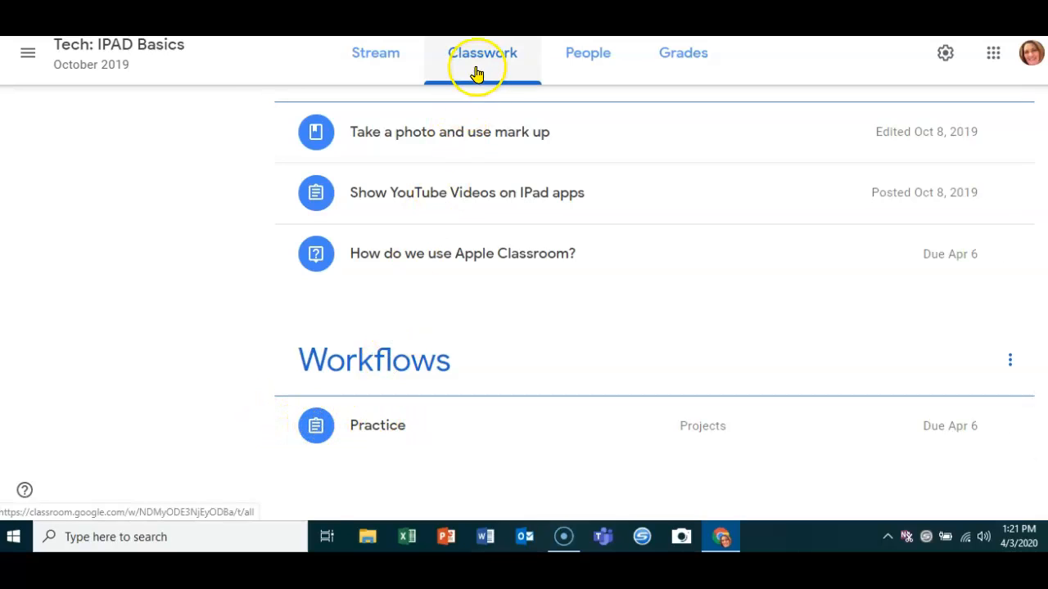
# Reopen the student work overview of the Practice assignment from the Workflows topic.
pyautogui.click(359, 428)
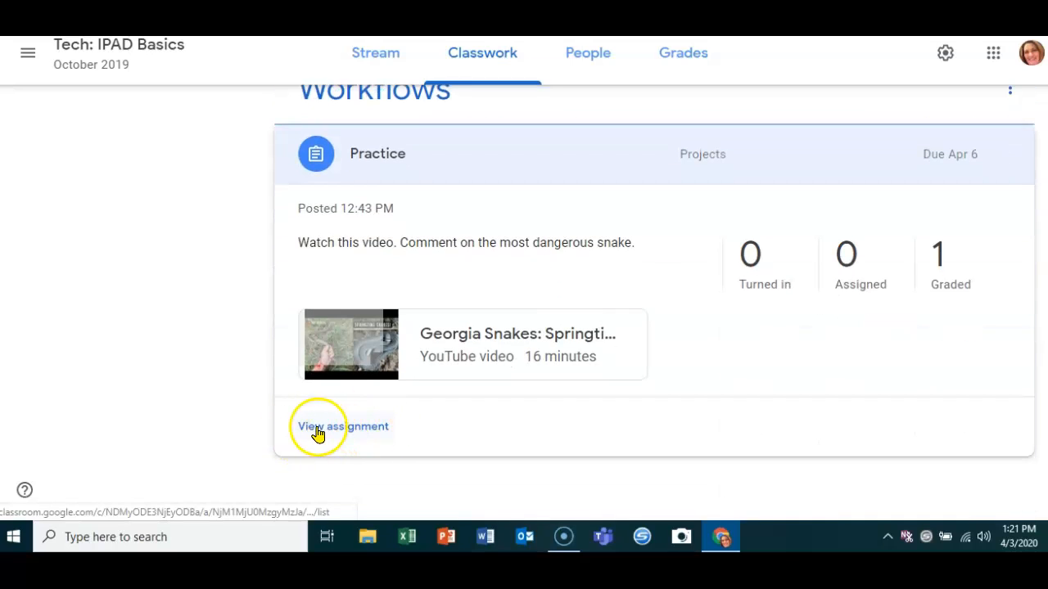
pyautogui.click(358, 434)
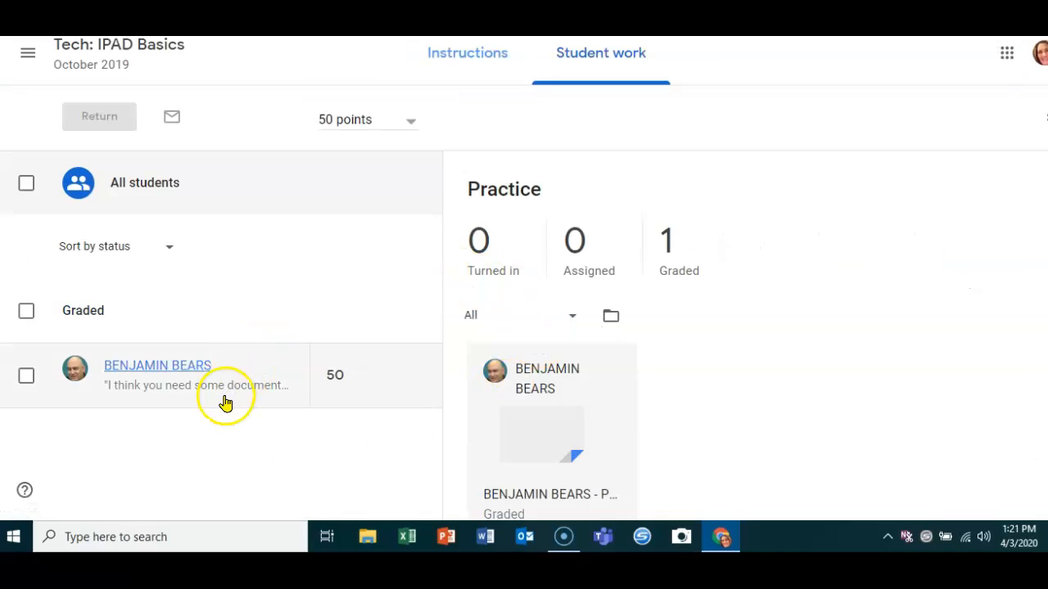